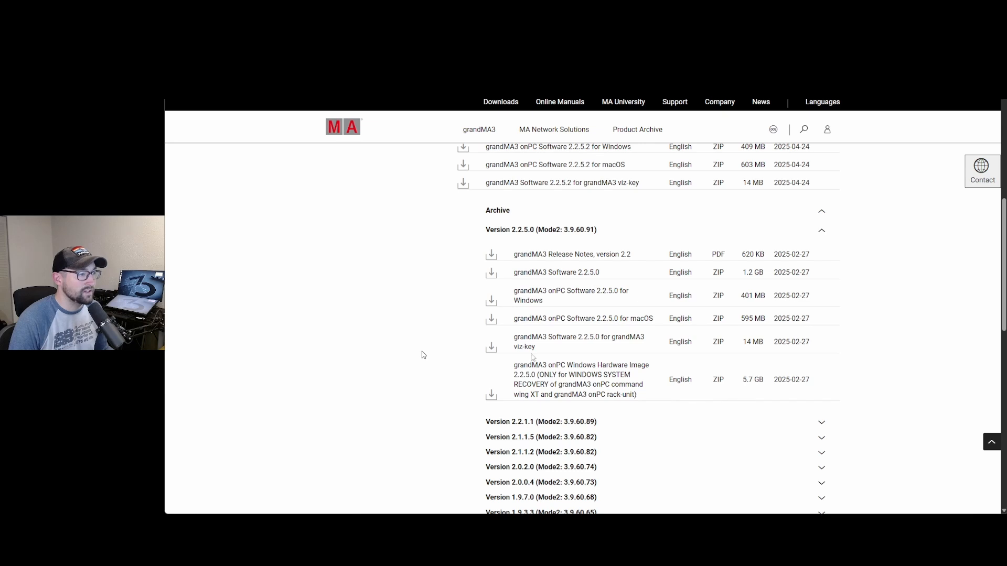
# - Download grandMA3 Software 2.2.5.0 for grandMA3 viz-key from the archive, accepting the EULA
pyautogui.click(575, 344)
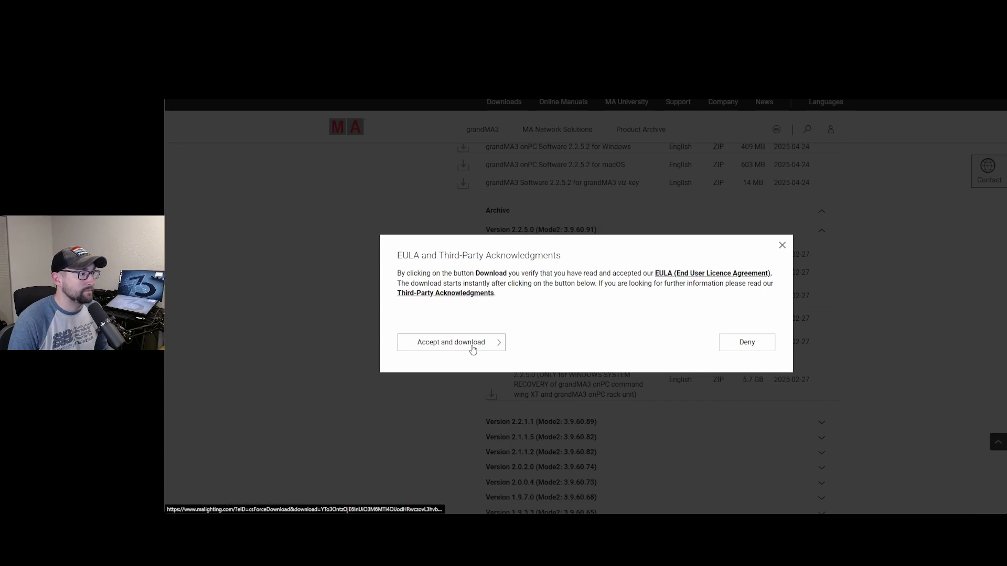
pyautogui.click(452, 342)
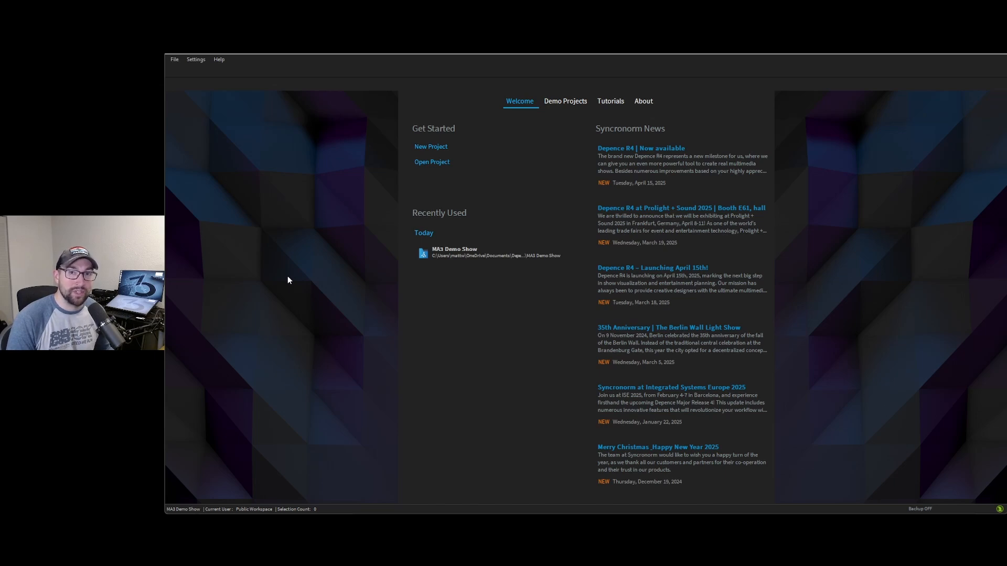
# - In Depence, apply the network settings with the VizKey protocol enabled on the Intel Ethernet adapter 192.168.1.2
pyautogui.click(198, 59)
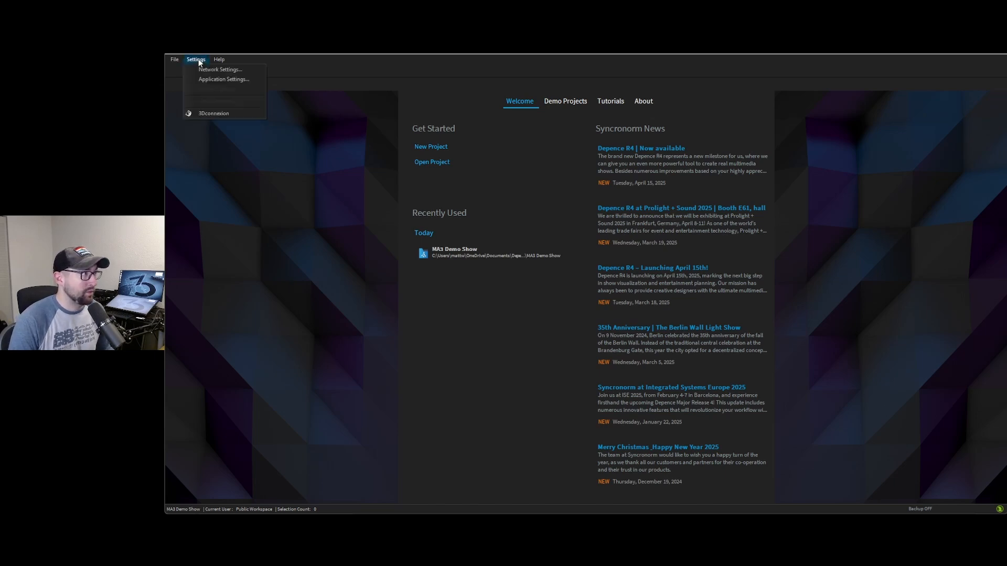
pyautogui.click(202, 70)
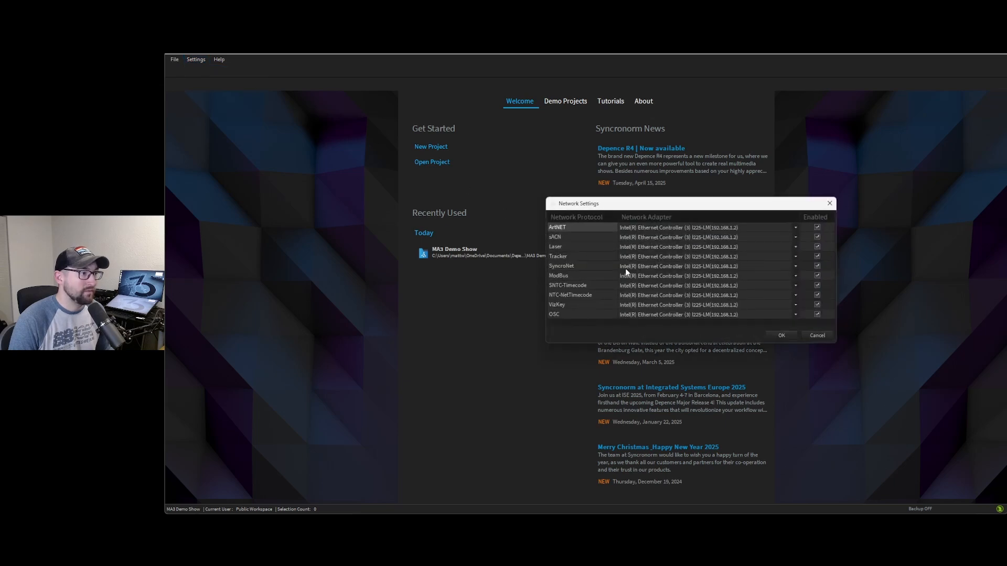
pyautogui.click(574, 307)
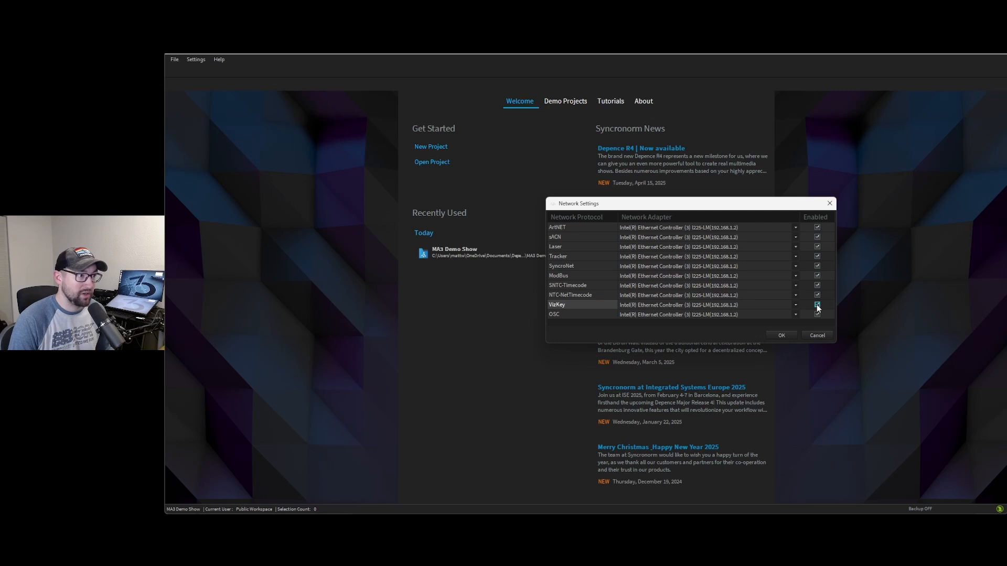
pyautogui.click(782, 336)
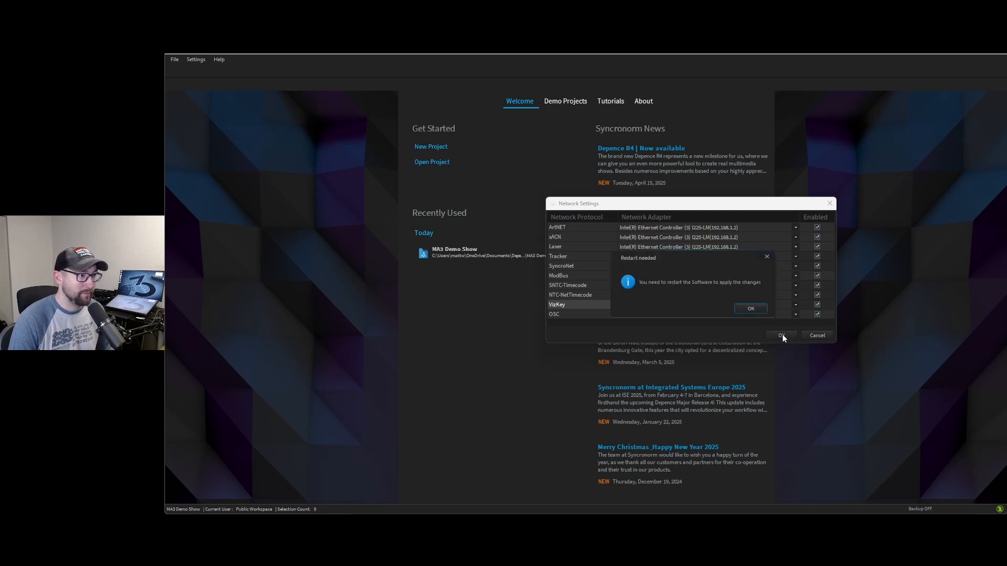
pyautogui.click(760, 311)
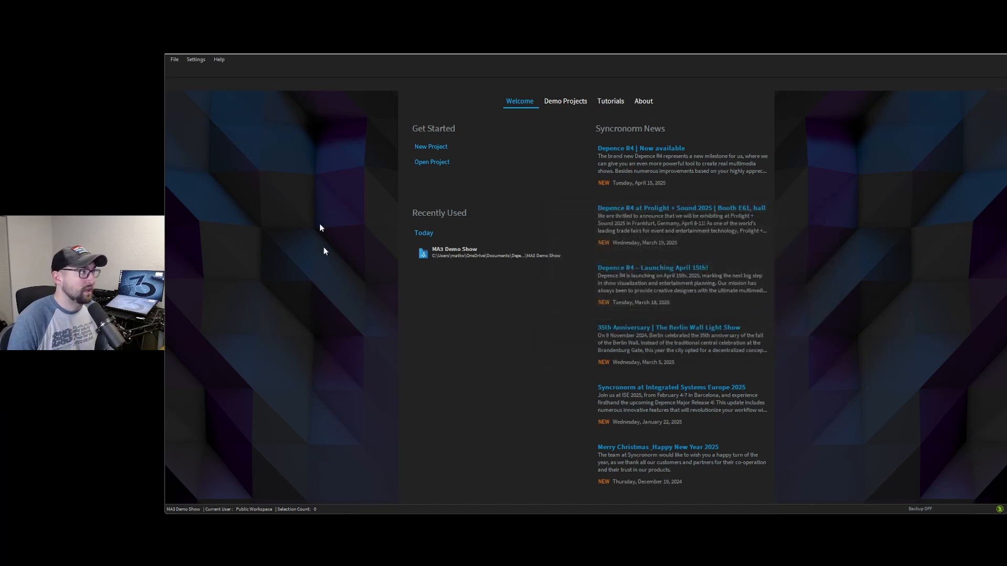
# - Set the MA VizKey DLL in the application settings to the gma3_2.2.5 network plugin DLL and apply the change
pyautogui.click(192, 61)
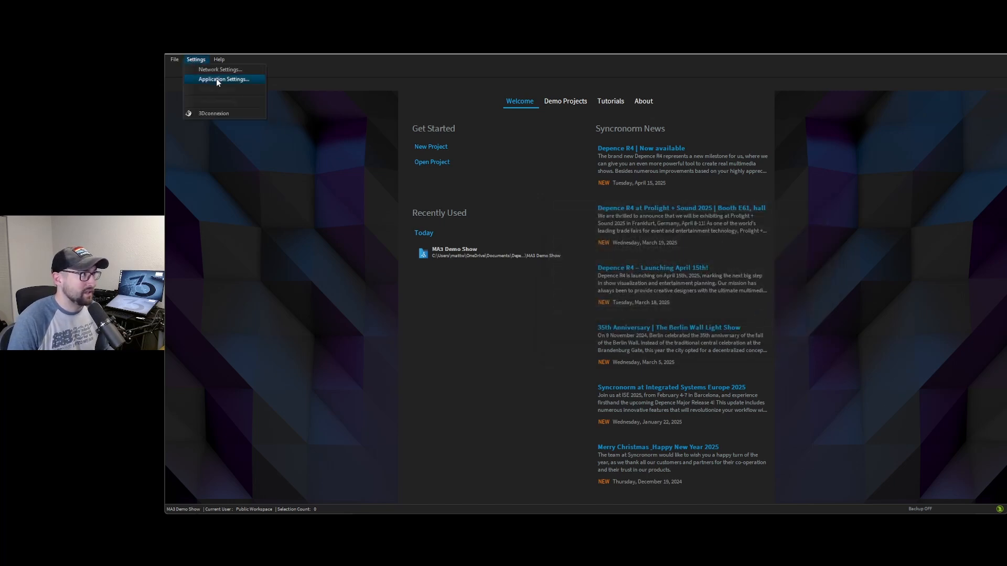
pyautogui.click(217, 78)
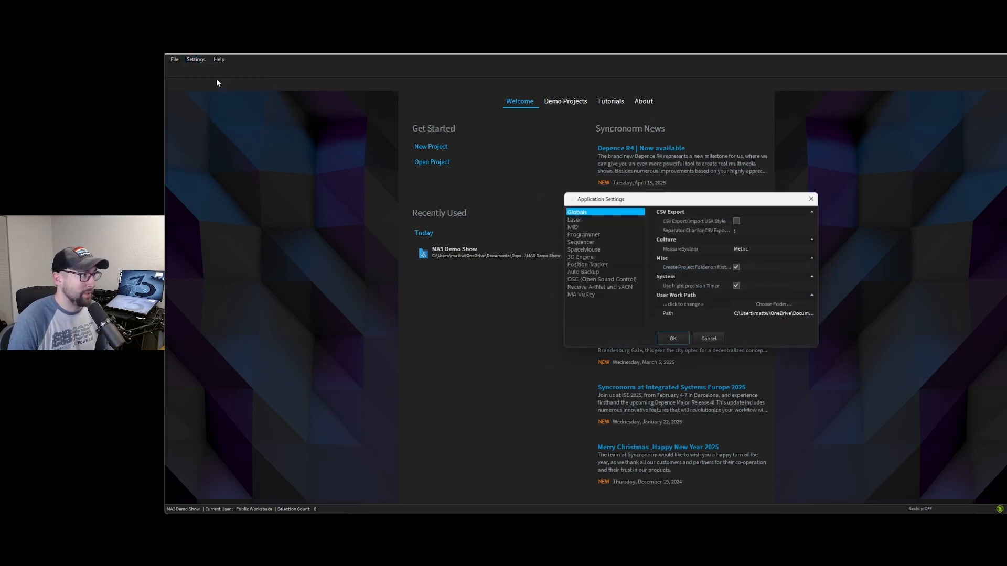
pyautogui.click(584, 294)
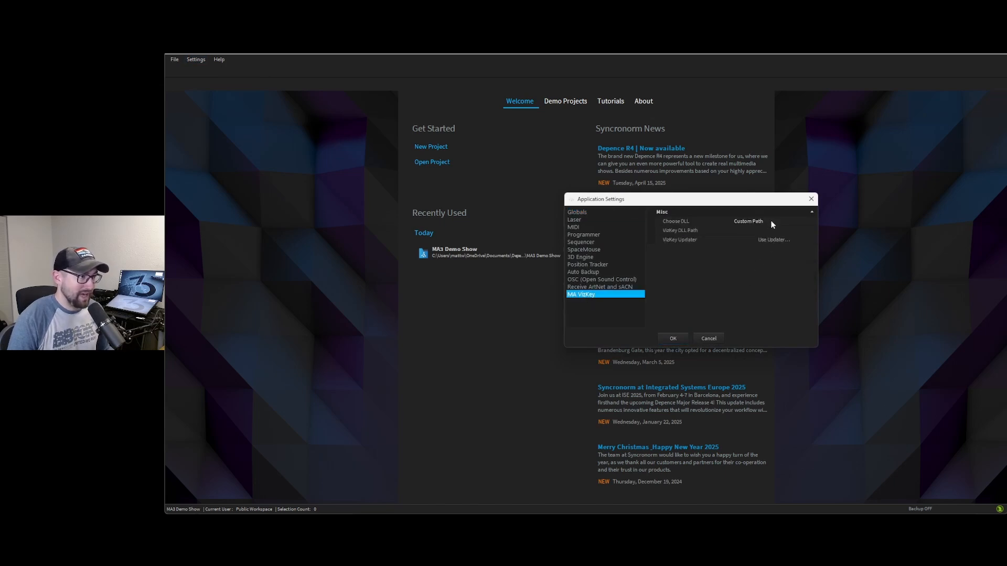
pyautogui.click(675, 222)
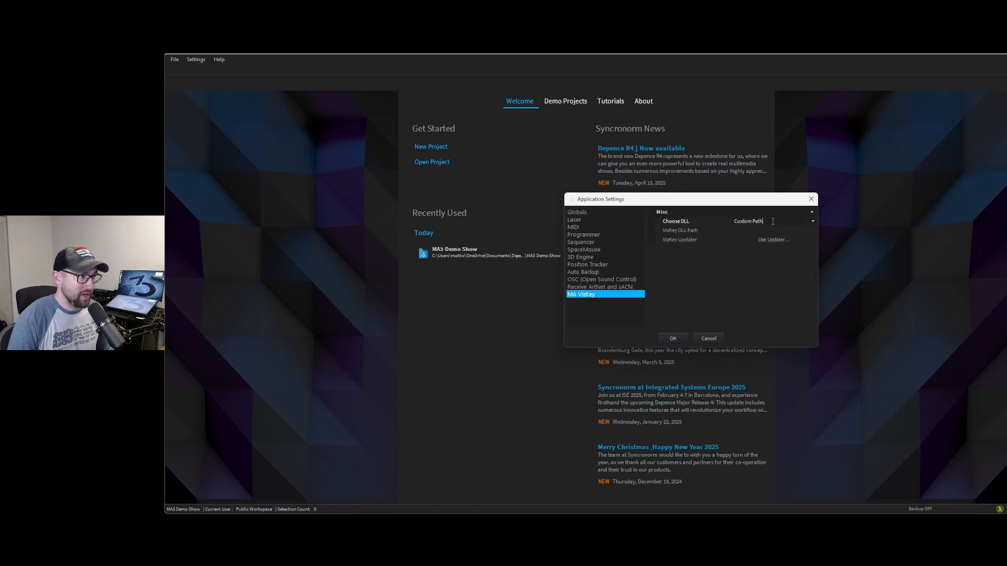
pyautogui.click(813, 222)
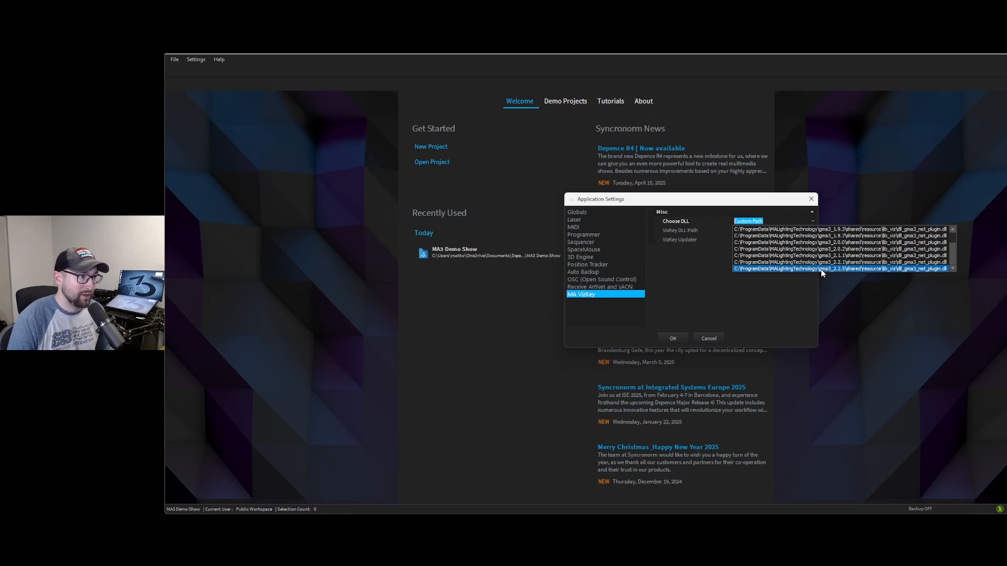
pyautogui.click(820, 269)
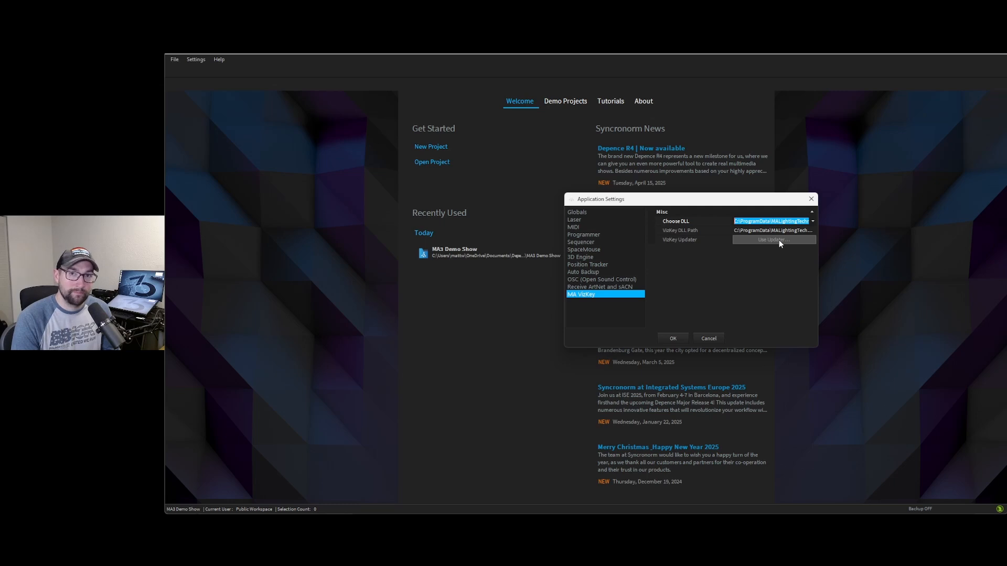
pyautogui.click(667, 342)
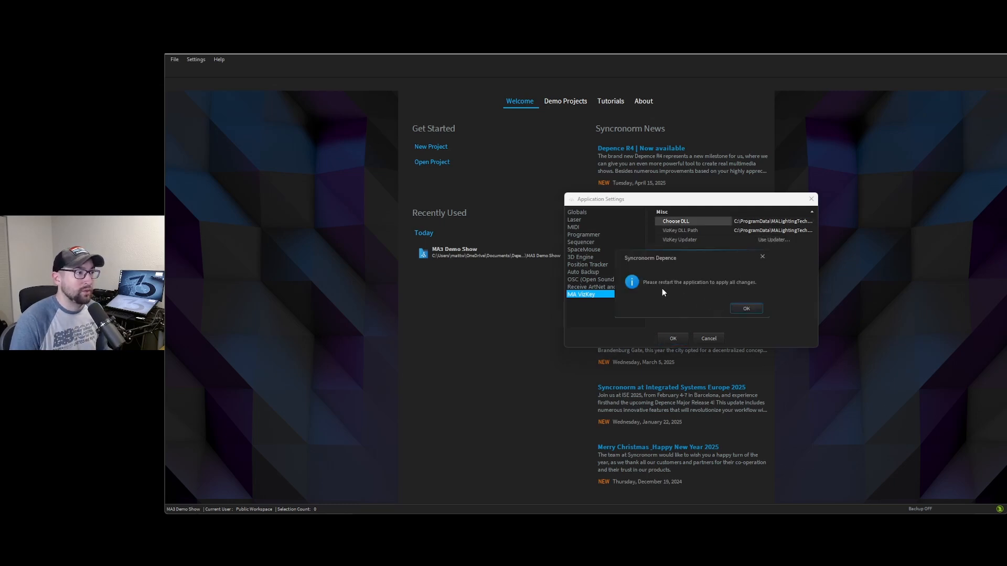
pyautogui.click(752, 309)
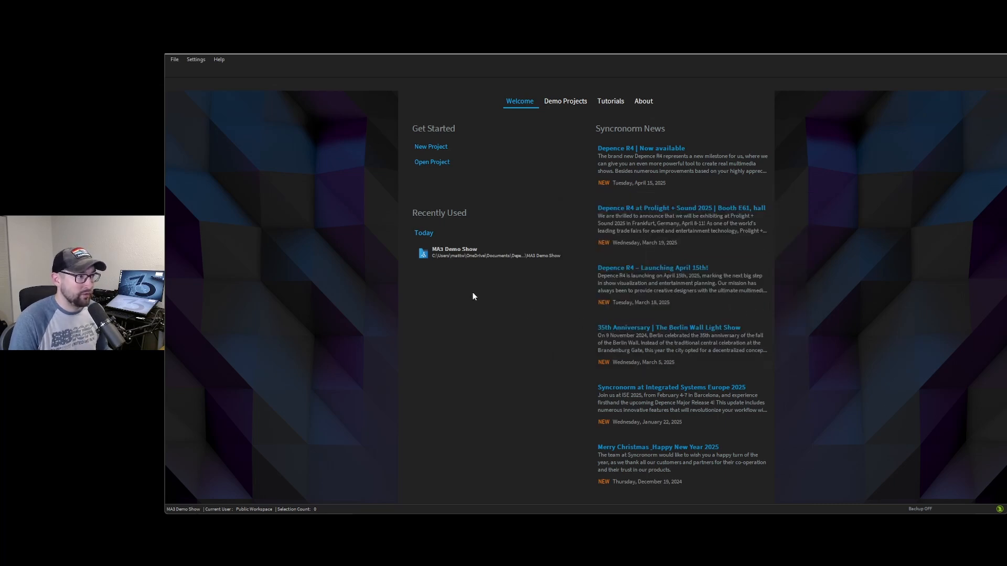
# - Open the recent MA3 Demo Show project and add a Viz Key device in the Hardware Manager
pyautogui.click(456, 254)
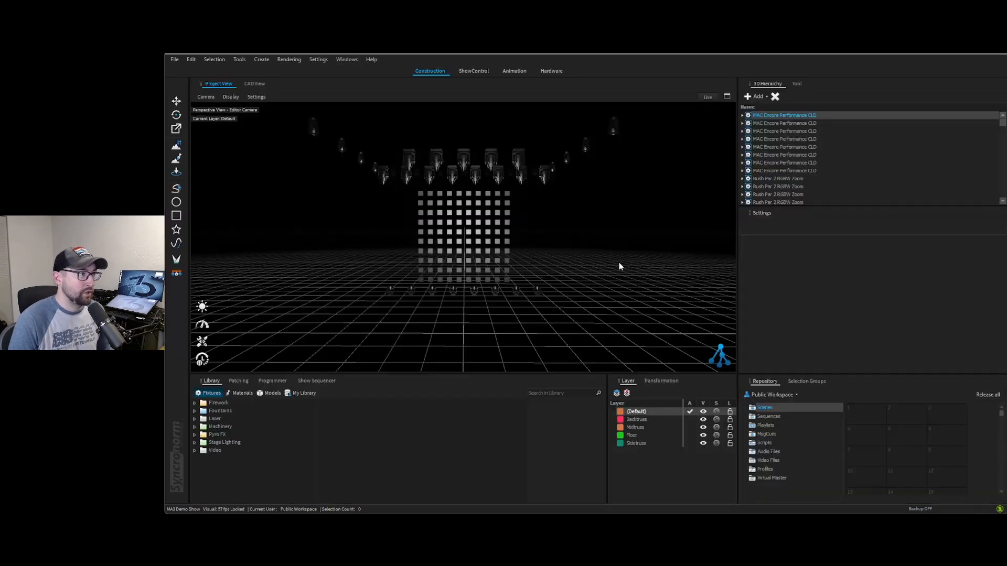
pyautogui.click(550, 71)
pyautogui.click(292, 99)
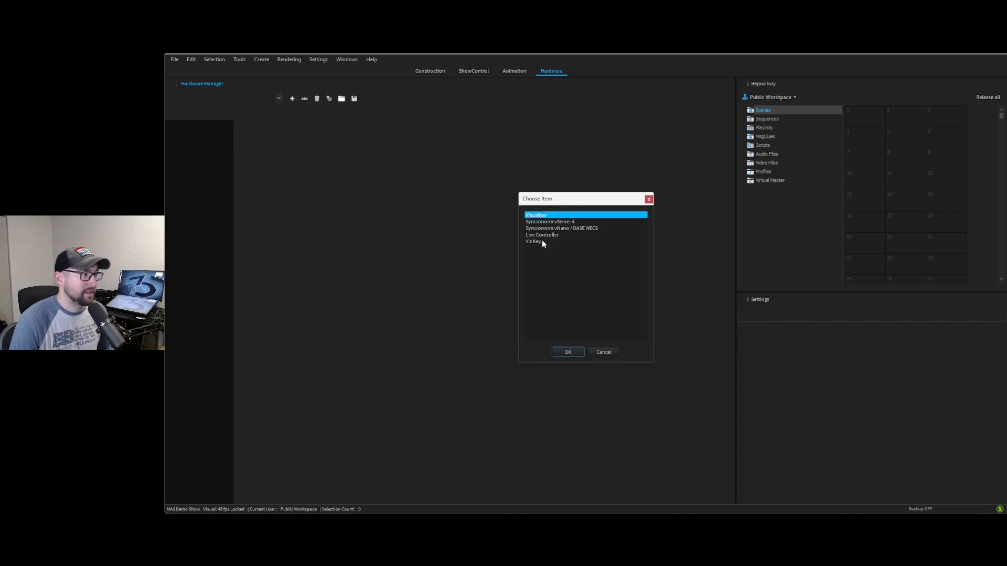
pyautogui.click(542, 240)
pyautogui.click(568, 352)
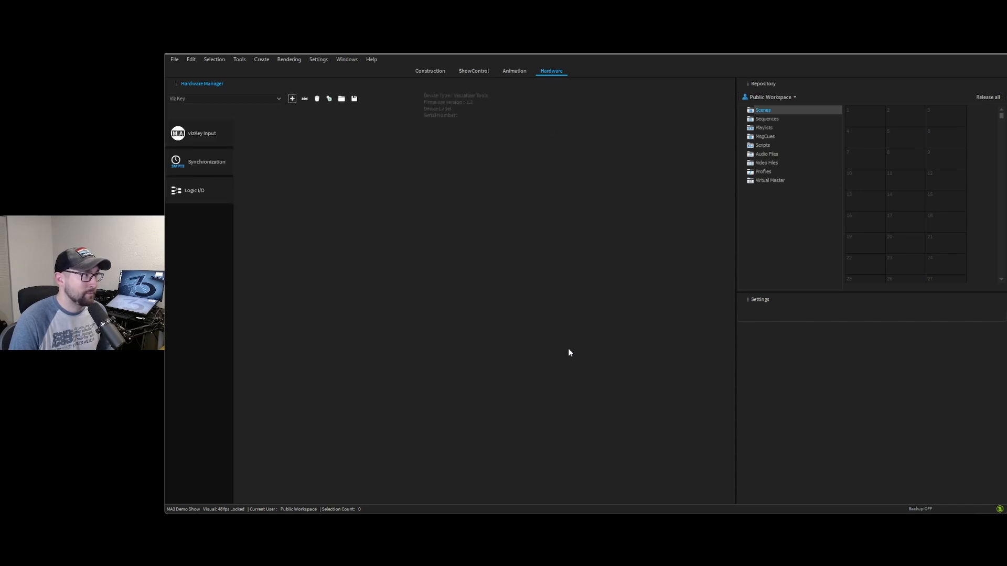
# - Enable the input of the Viz Key device, and exit Depence with the project saved
pyautogui.click(209, 137)
pyautogui.click(360, 133)
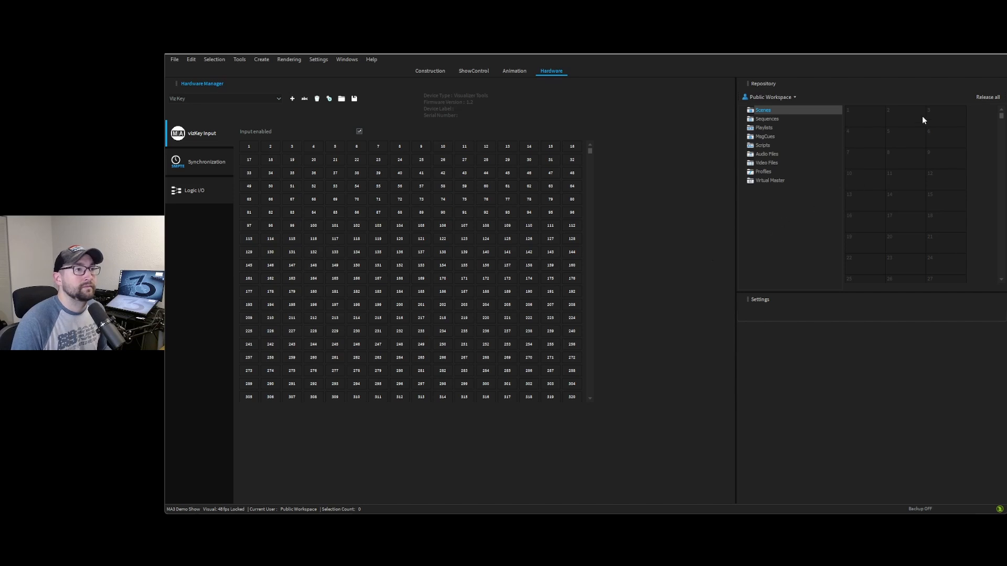
pyautogui.click(1001, 54)
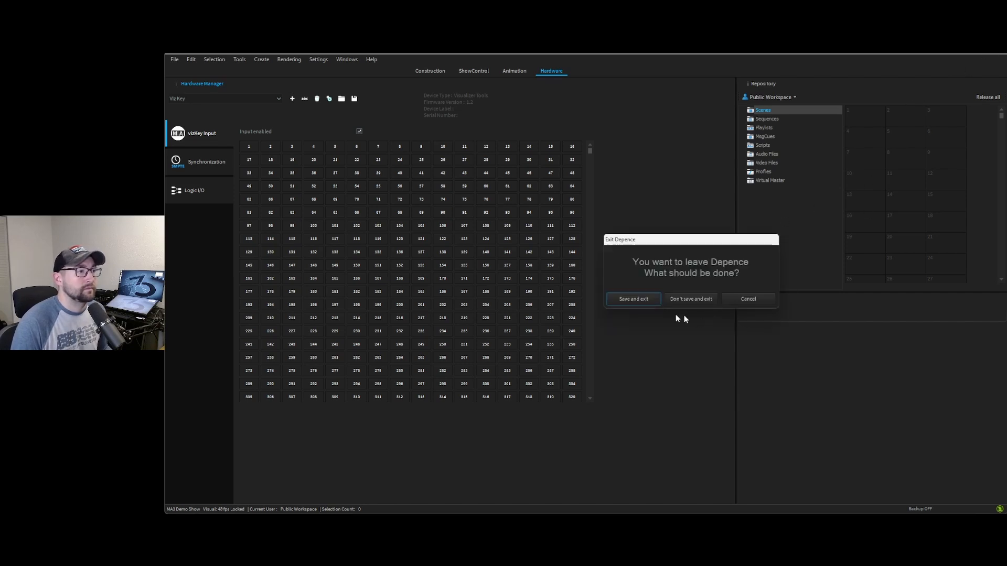
pyautogui.click(630, 300)
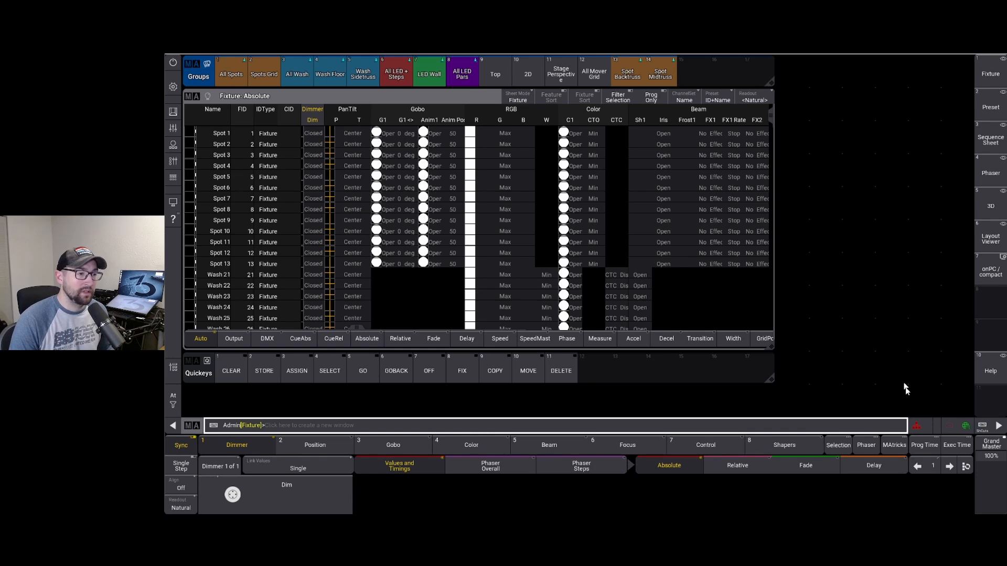
# - In grandMA3 onPC, set the MA-Net interface to Ethernet (192.168.1.2) and create a network session
pyautogui.click(917, 426)
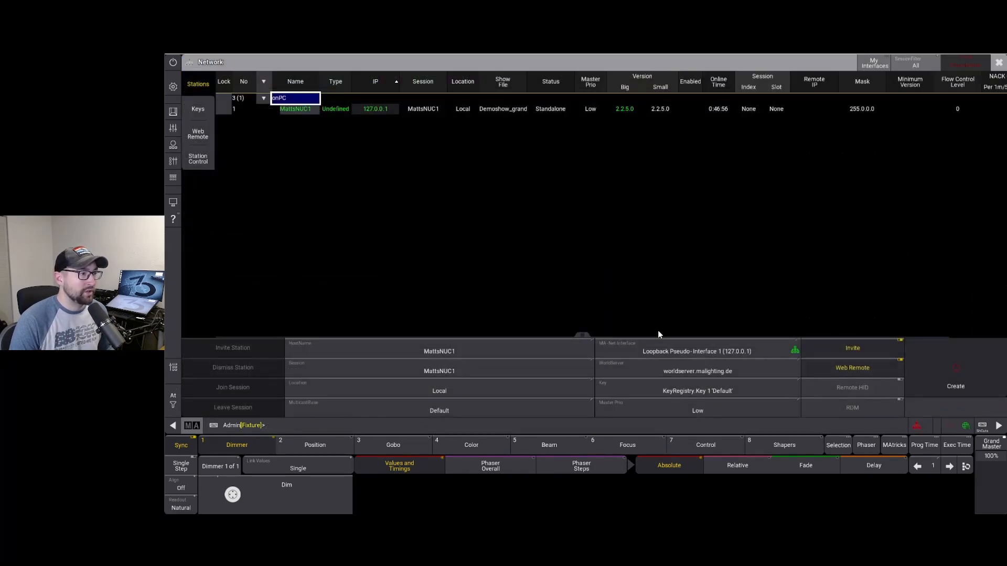
pyautogui.click(669, 350)
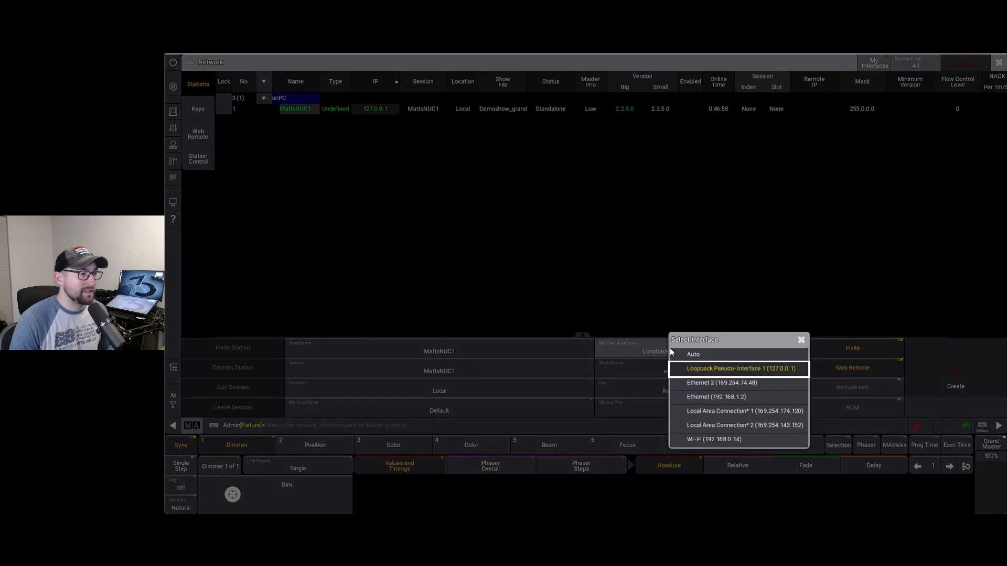
pyautogui.click(744, 398)
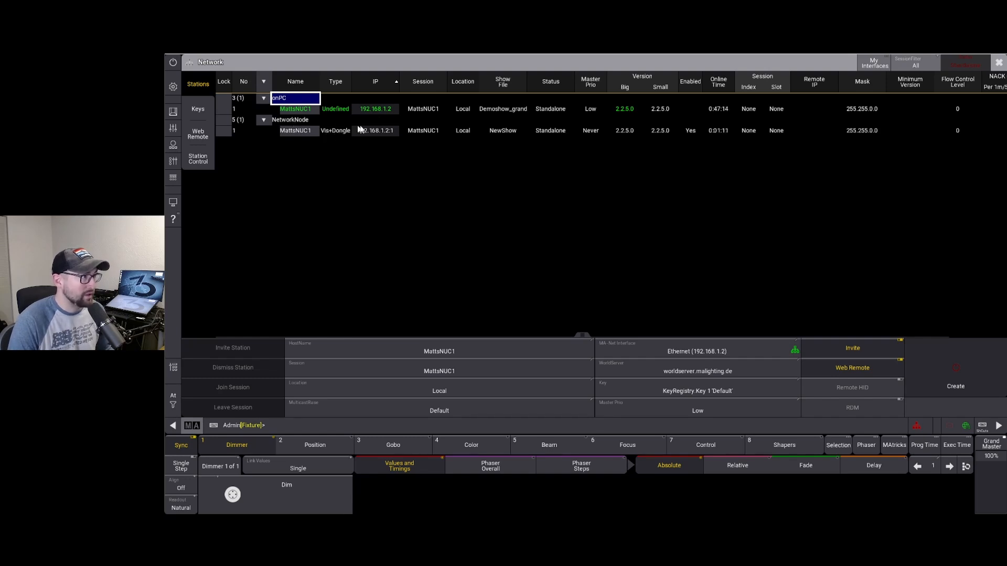
pyautogui.click(940, 367)
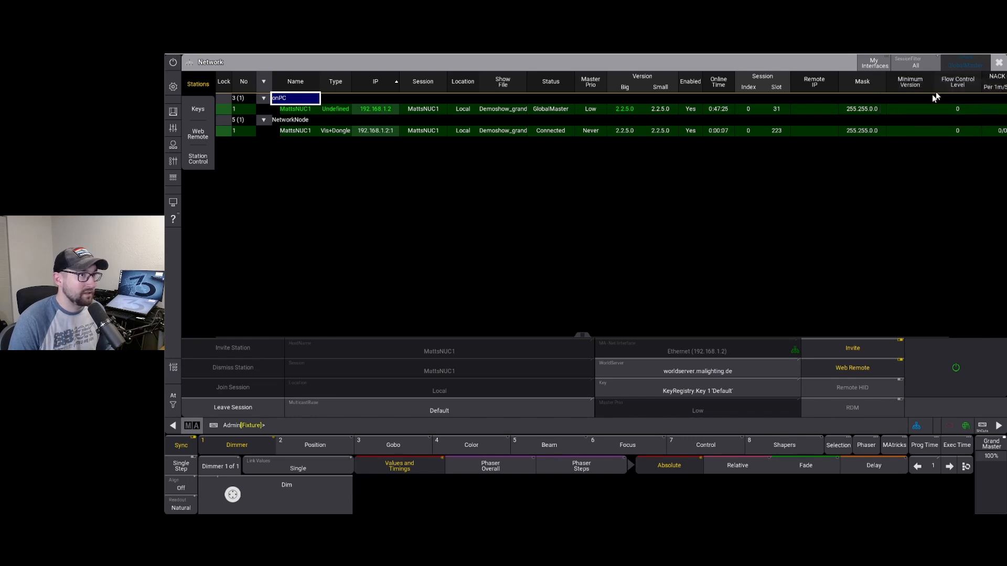
pyautogui.click(1000, 63)
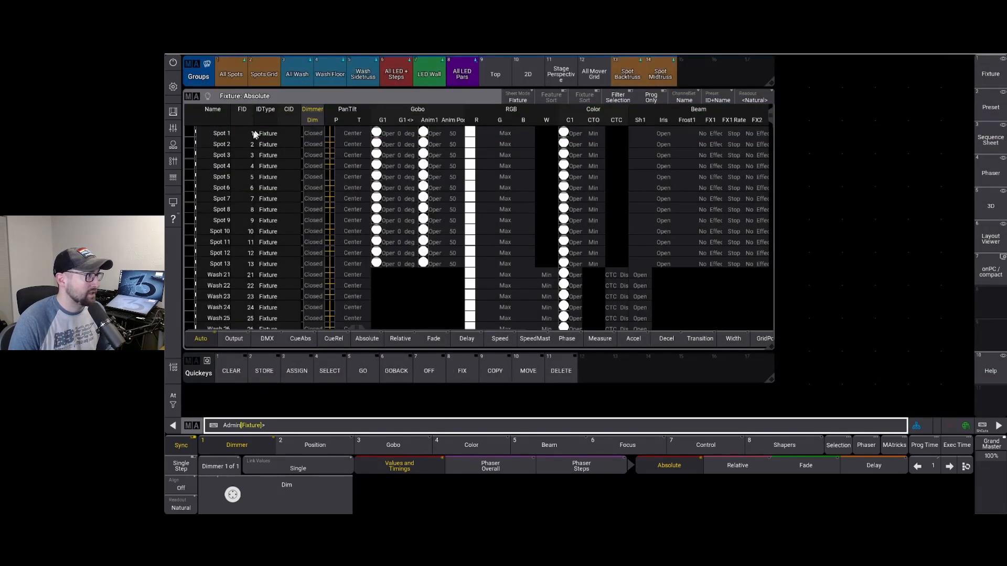
# - Run the Look sequence from the playbacks and switch to Depence to view the stage
pyautogui.click(173, 161)
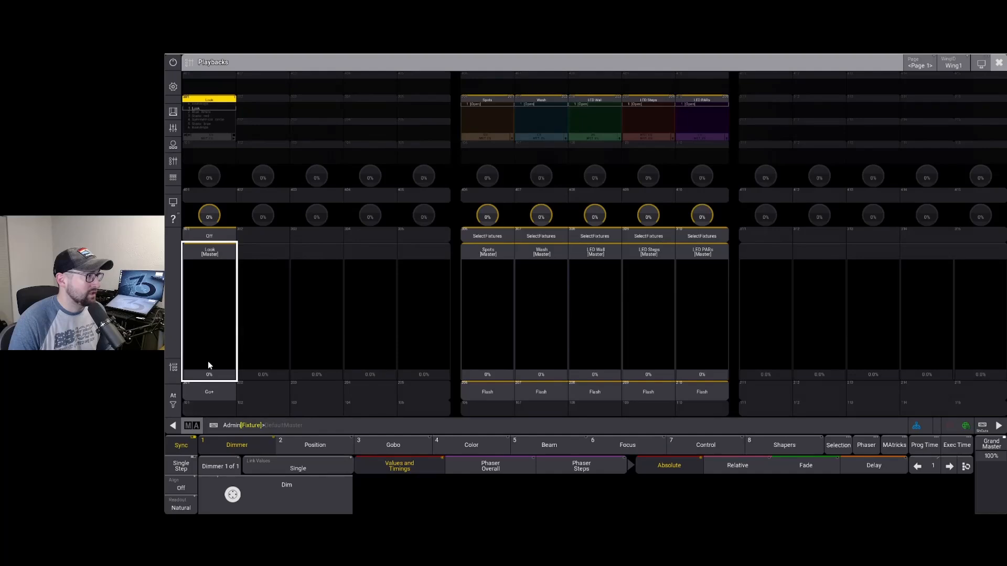
pyautogui.click(175, 161)
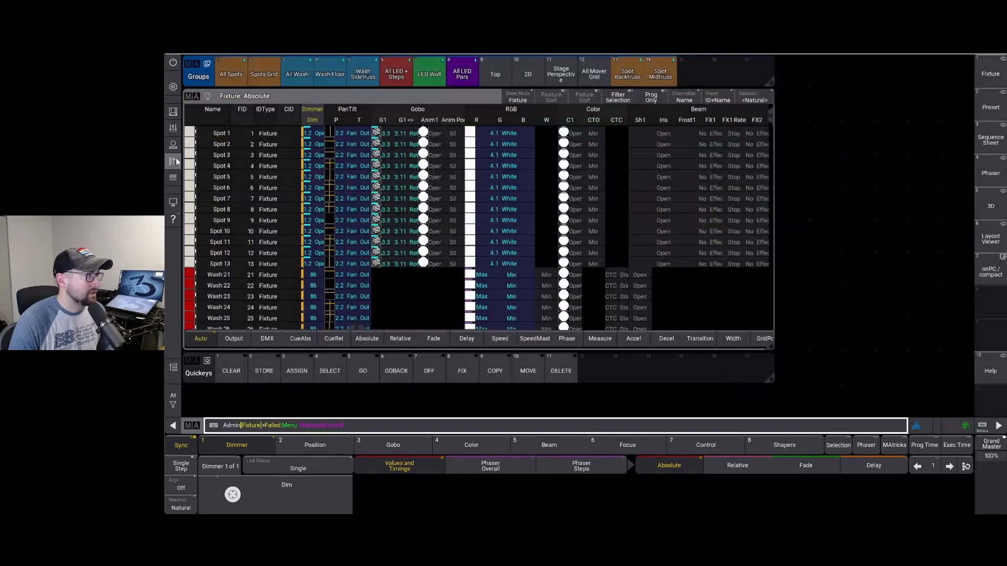
pyautogui.hotkey('alt', 'Tab')
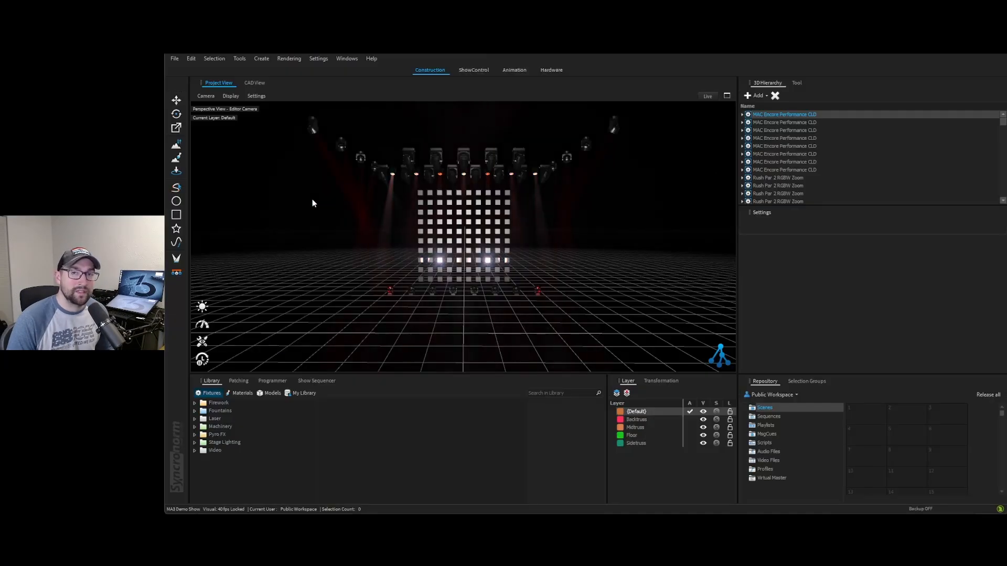